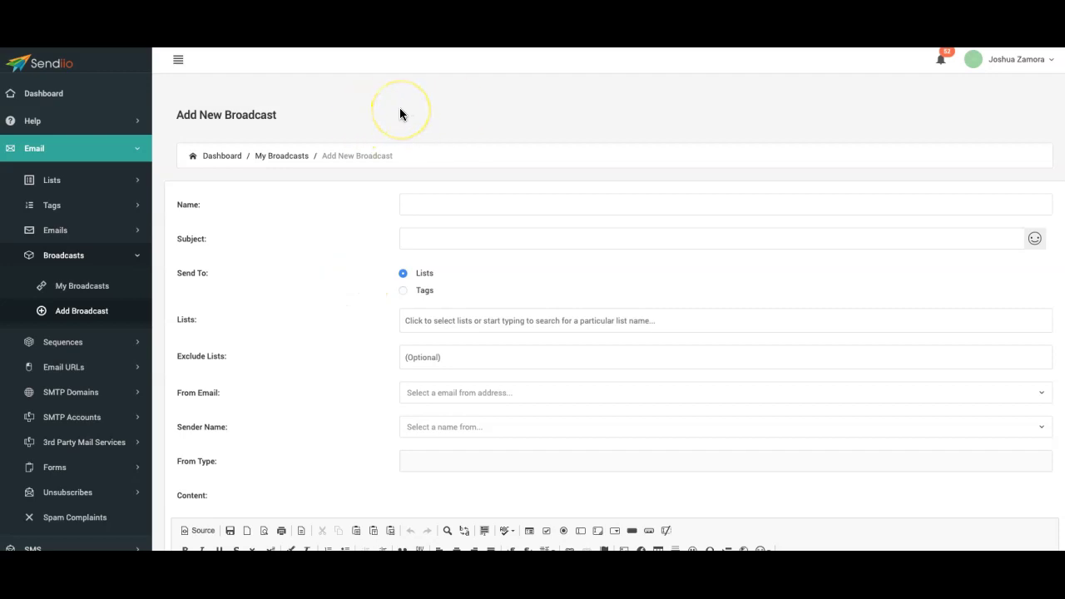
Step: Examine the Add New Broadcast form from the name and recipient fields through the template and scheduling options
{"action": "left_click", "coordinate": [400, 110]}
{"action": "left_click", "coordinate": [372, 116]}
{"action": "left_click", "coordinate": [357, 111]}
{"action": "left_click", "coordinate": [338, 98]}
{"action": "scroll", "coordinate": [353, 101], "scroll_direction": "down", "scroll_amount": 4}
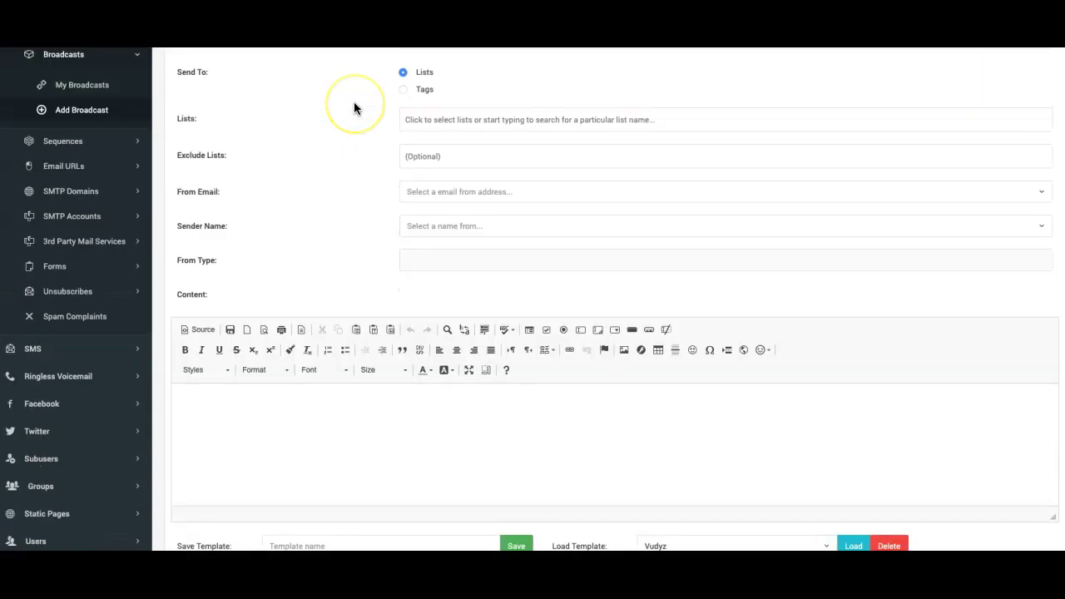
{"action": "scroll", "coordinate": [353, 101], "scroll_direction": "down", "scroll_amount": 2}
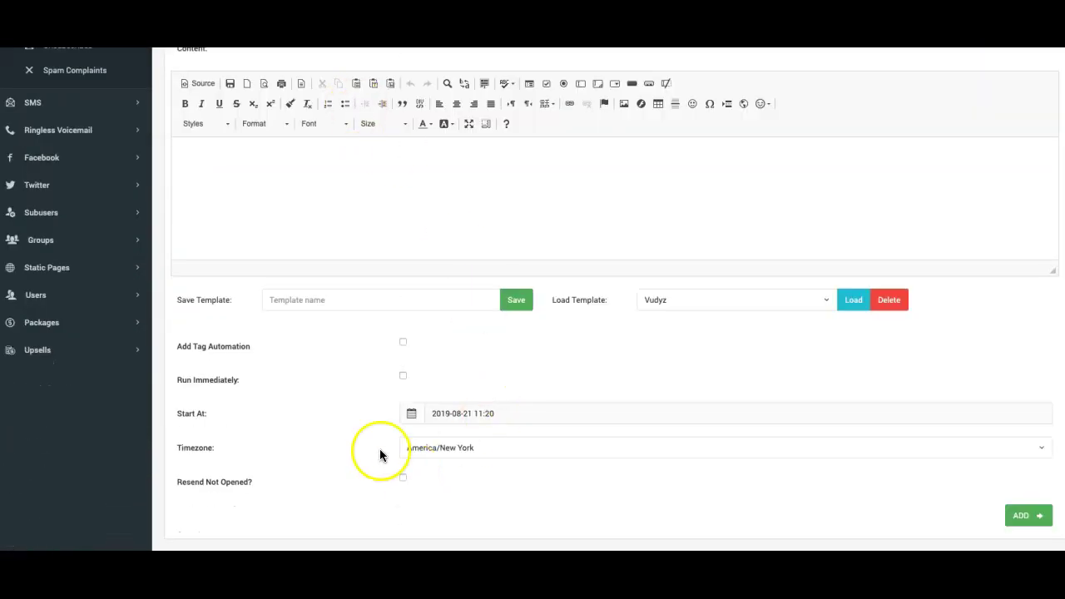
{"action": "left_click", "coordinate": [323, 436]}
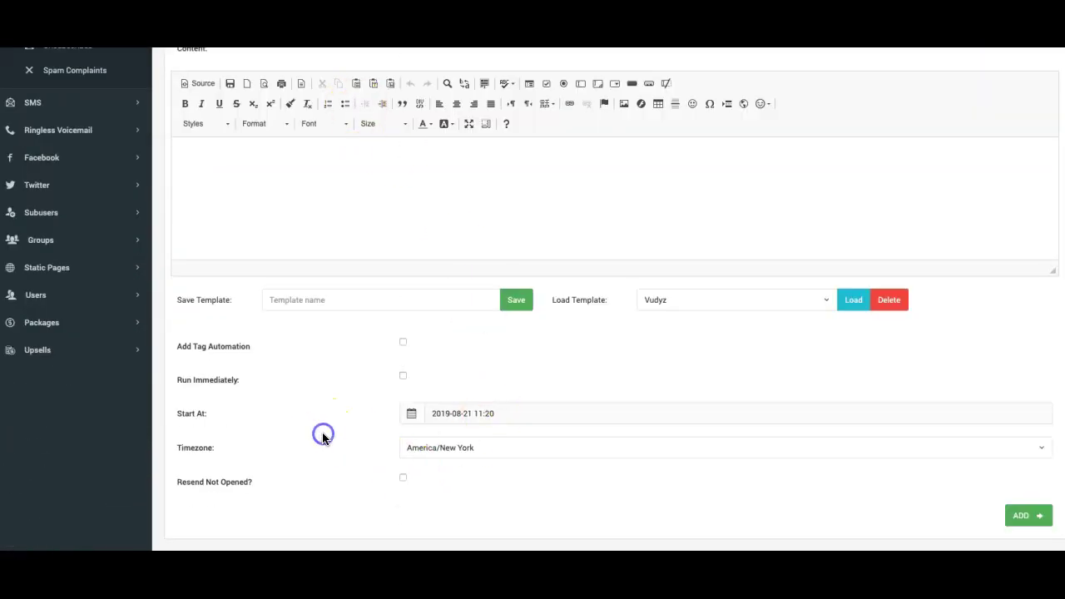
{"action": "left_click", "coordinate": [184, 447]}
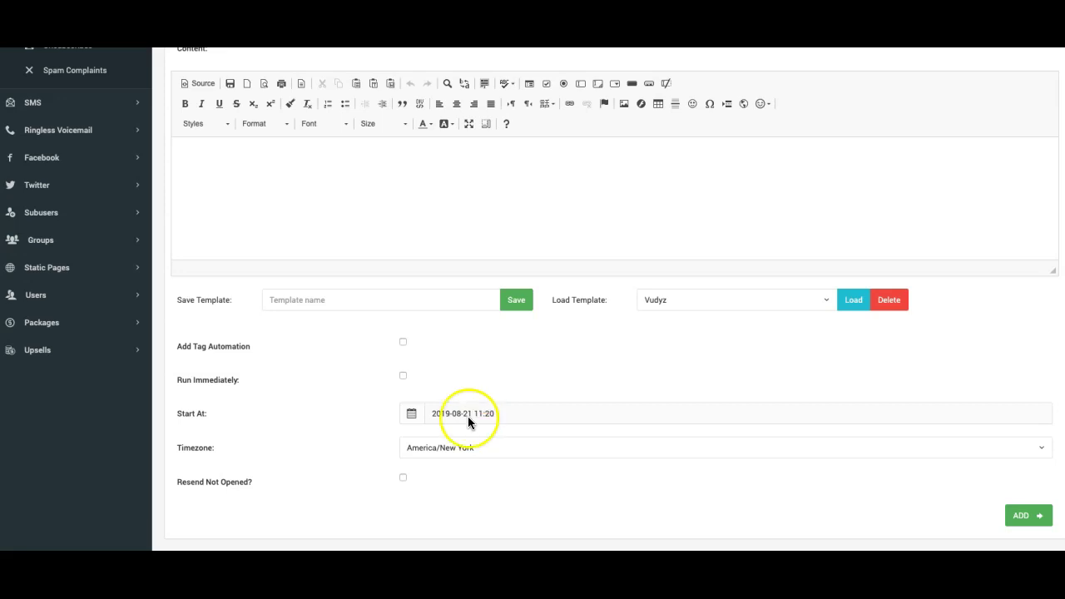
Step: Check the broadcast's start date and time choices and browse the available timezones without changing either setting
{"action": "left_click", "coordinate": [494, 439]}
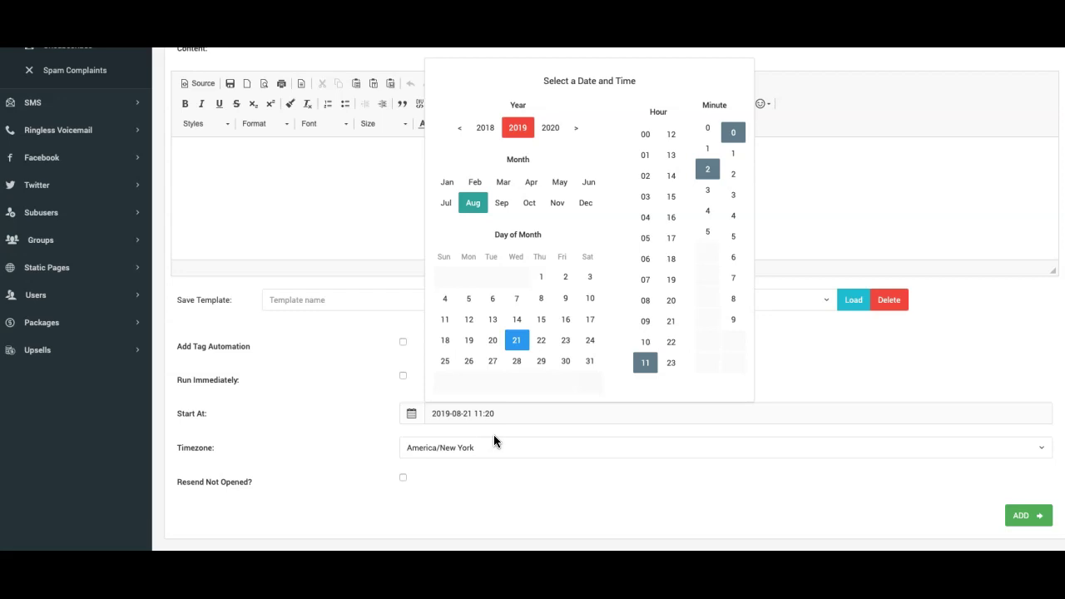
{"action": "left_click", "coordinate": [493, 434]}
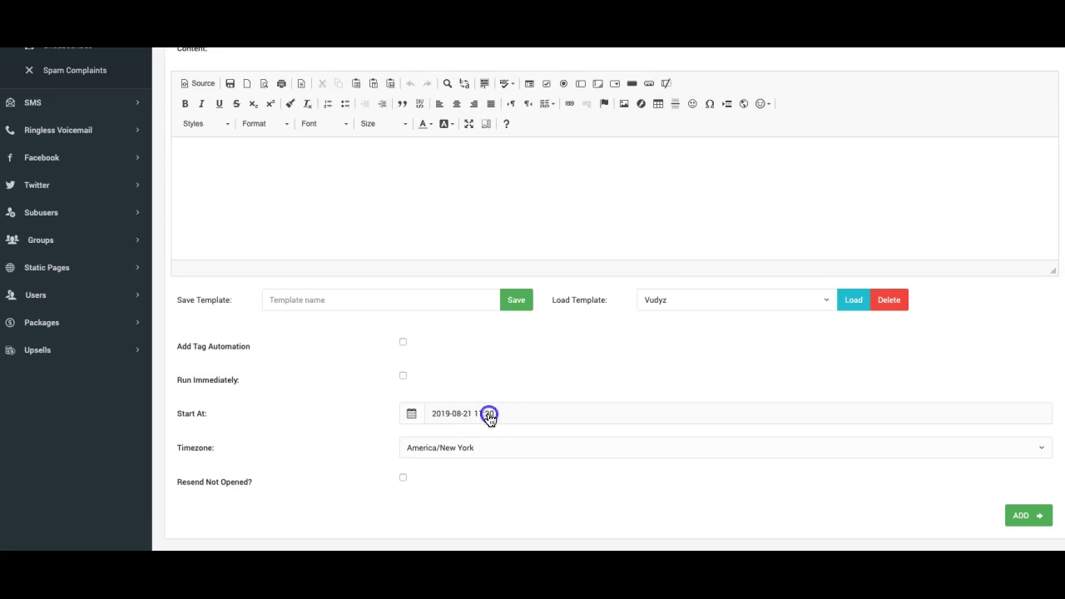
{"action": "key", "text": "Tab"}
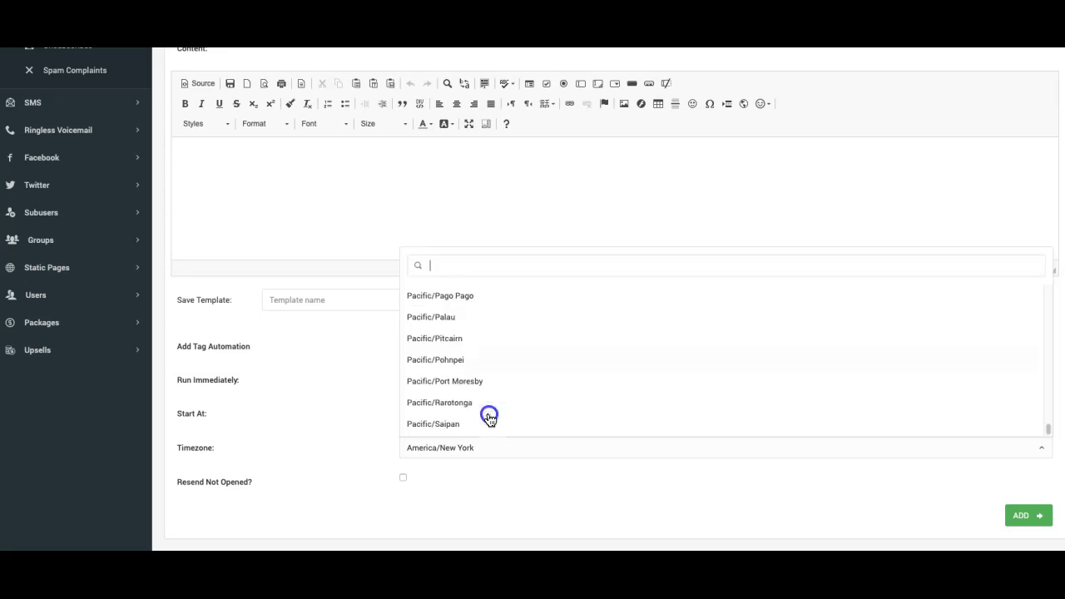
{"action": "scroll", "coordinate": [479, 366], "scroll_direction": "down", "scroll_amount": 2}
{"action": "scroll", "coordinate": [480, 365], "scroll_direction": "up", "scroll_amount": 10}
{"action": "key", "text": "Escape"}
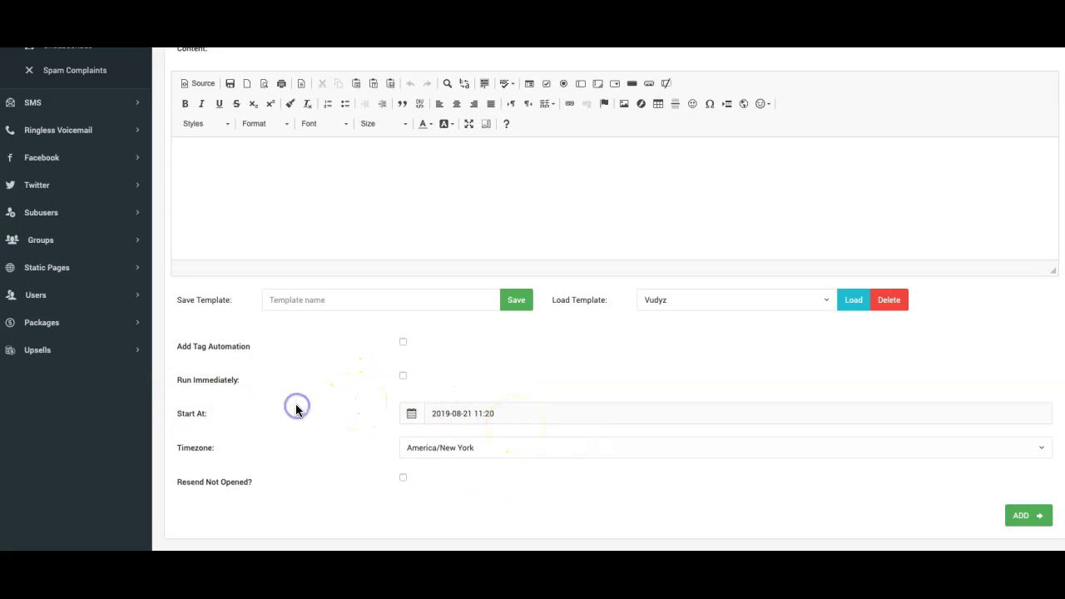
Step: Open the My Groups page to view the existing client groups
{"action": "scroll", "coordinate": [191, 418], "scroll_direction": "up", "scroll_amount": 3}
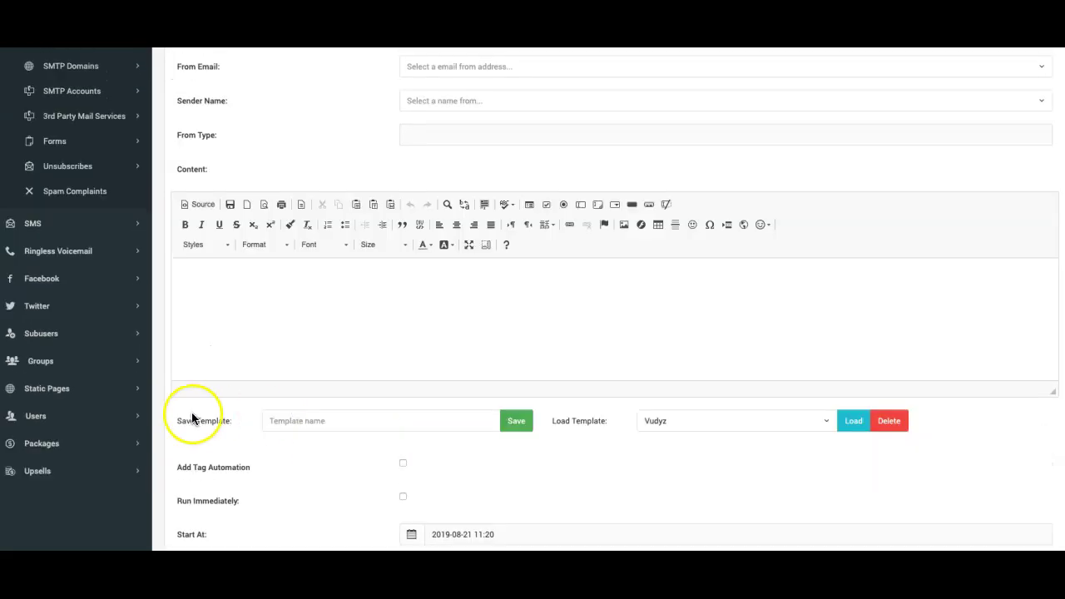
{"action": "left_click", "coordinate": [76, 362]}
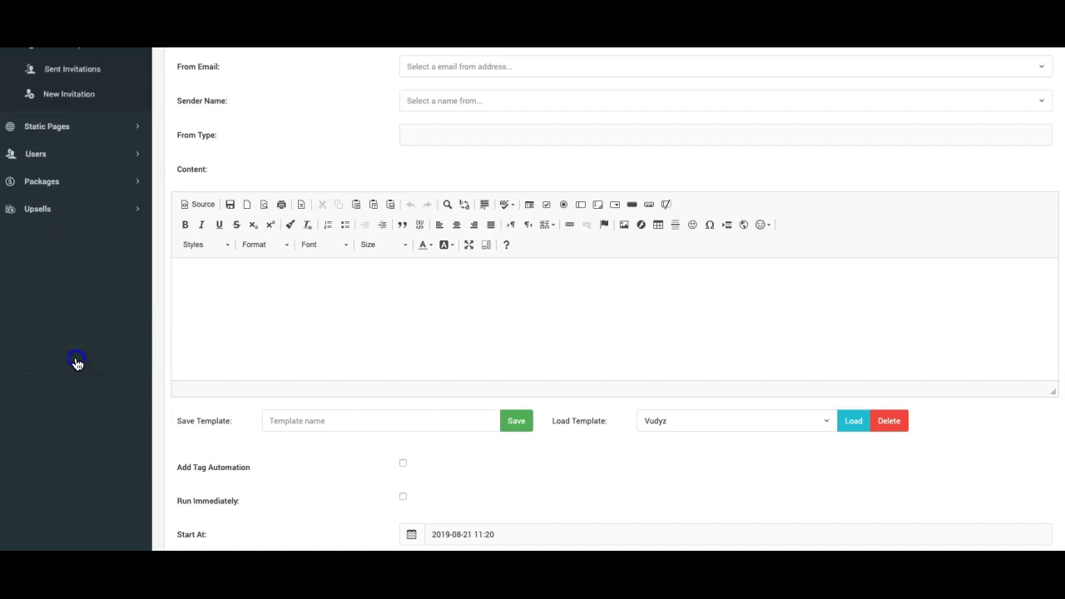
{"action": "scroll", "coordinate": [72, 329], "scroll_direction": "up", "scroll_amount": 3}
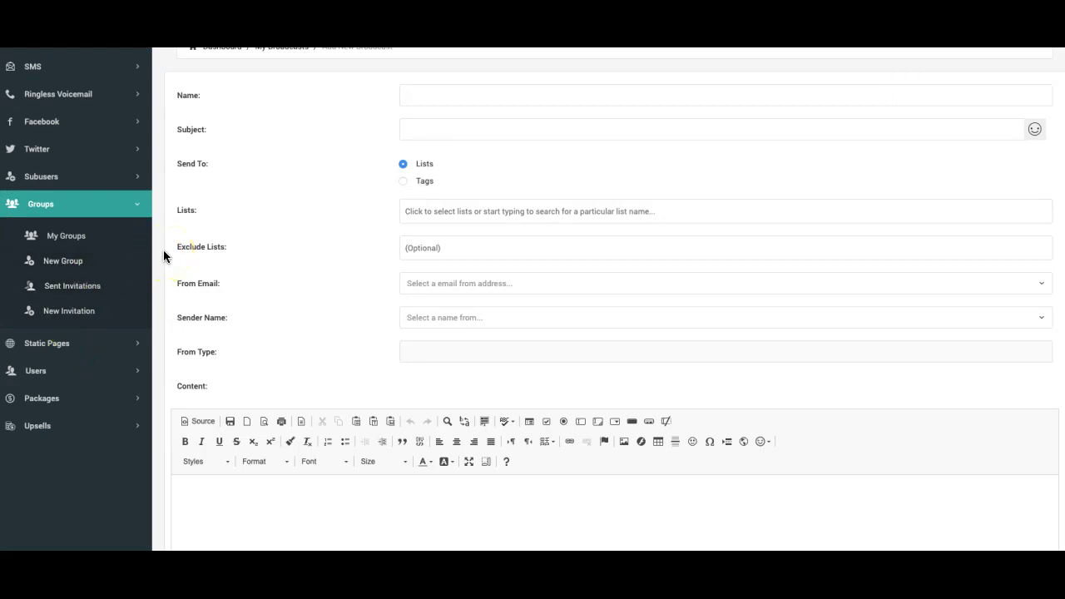
{"action": "left_click", "coordinate": [84, 241]}
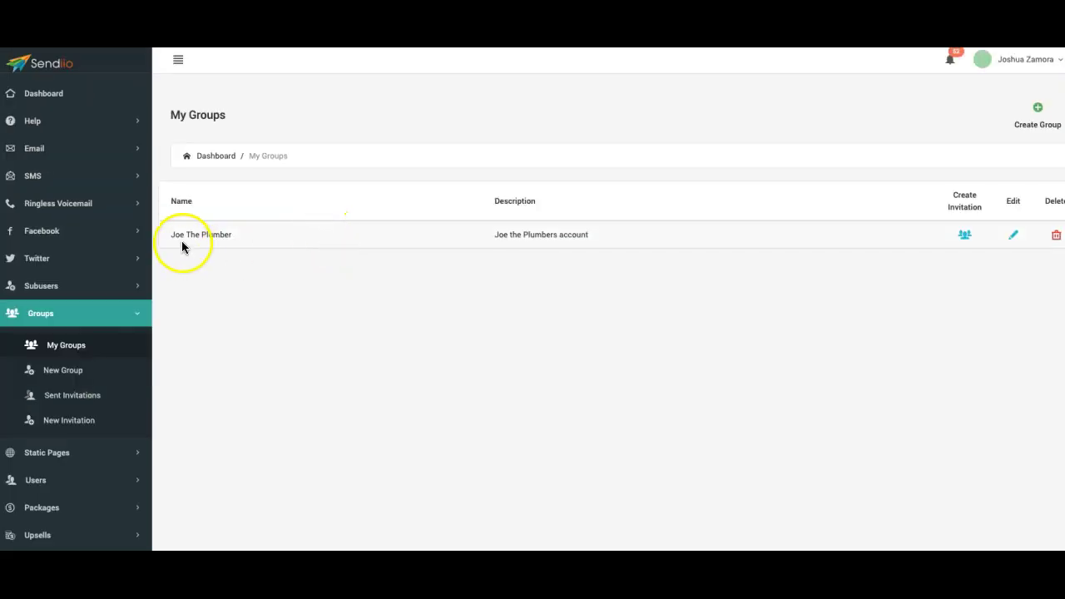
{"action": "left_click", "coordinate": [197, 238]}
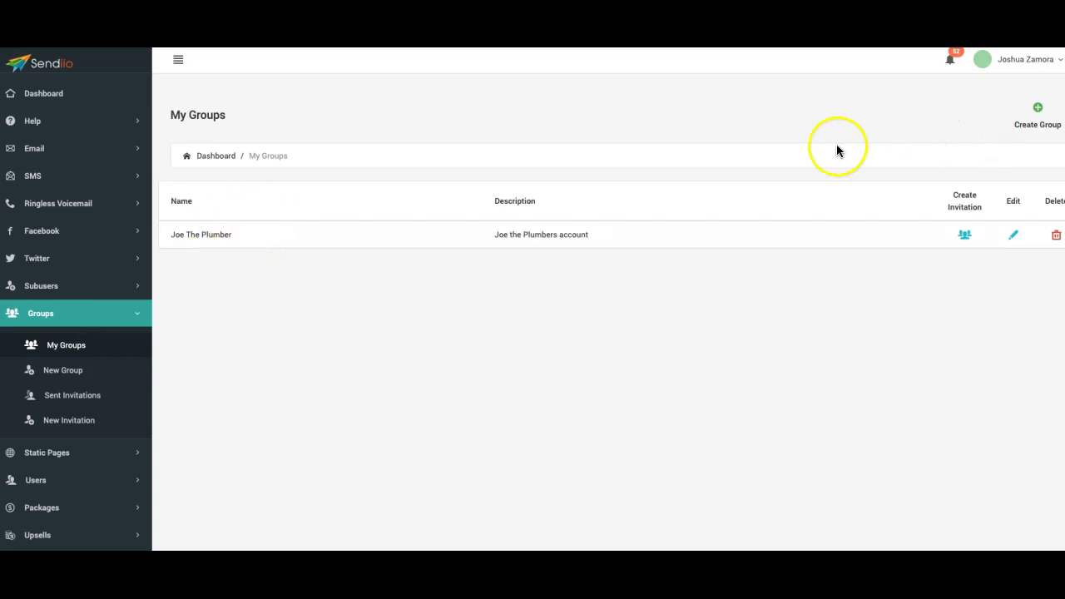
Step: Create a group named "Jack The Attorney" with the description "This is for Jack"
{"action": "left_click", "coordinate": [1036, 113]}
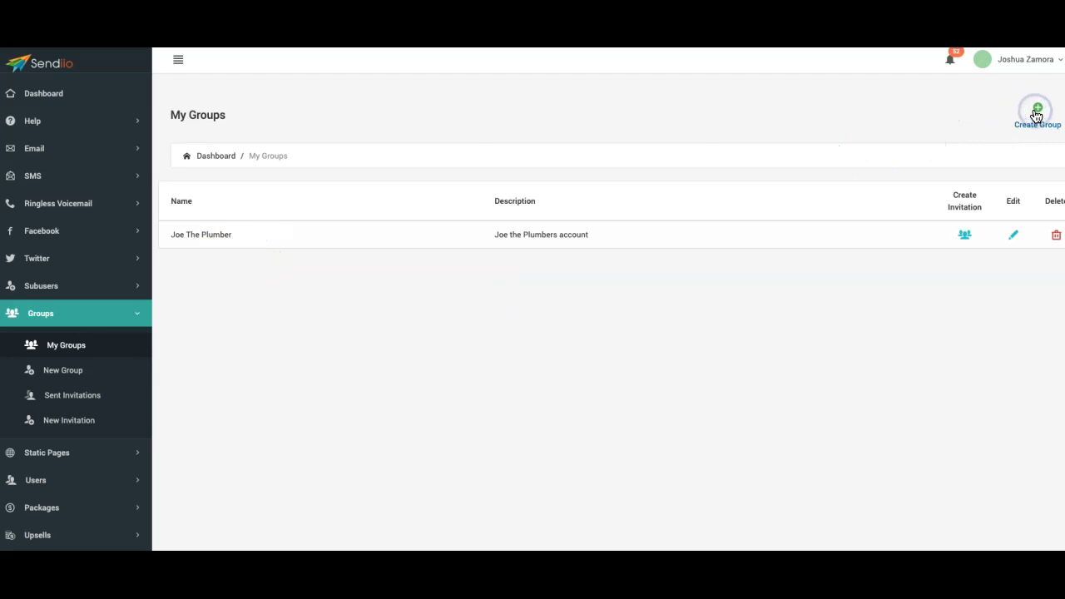
{"action": "left_click", "coordinate": [461, 204]}
{"action": "type", "text": "Jac"}
{"action": "key", "text": "Down"}
{"action": "key", "text": "Return"}
{"action": "key", "text": "Tab"}
{"action": "type", "text": "This is for Jack"}
{"action": "left_click", "coordinate": [1021, 322]}
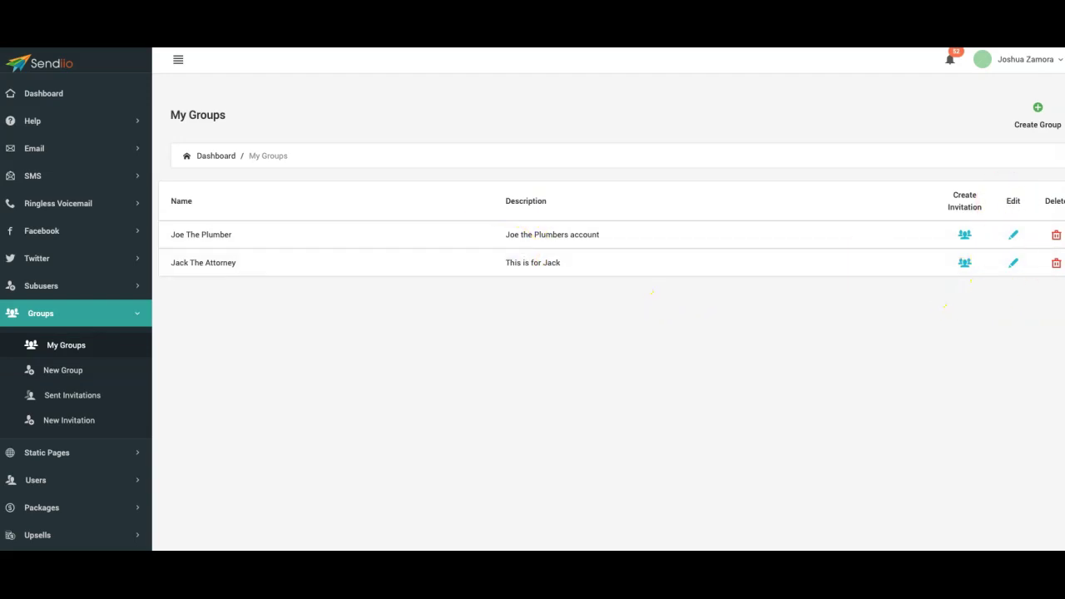
{"action": "left_click", "coordinate": [1046, 422]}
{"action": "left_click_drag", "start_coordinate": [1045, 266], "coordinate": [1060, 274]}
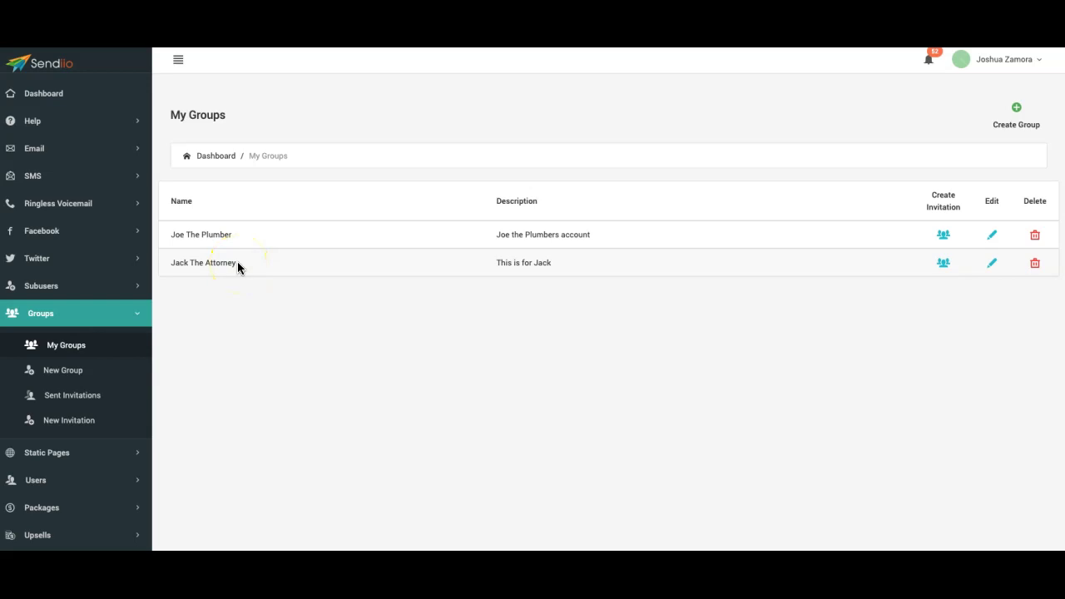
Step: Create an invitation to the Jack The Attorney group, entering the invitee's email address
{"action": "triple_click", "coordinate": [188, 262]}
{"action": "left_click", "coordinate": [188, 262]}
{"action": "left_click", "coordinate": [808, 373]}
{"action": "left_click", "coordinate": [944, 264]}
{"action": "left_click", "coordinate": [946, 265]}
{"action": "left_click", "coordinate": [529, 242]}
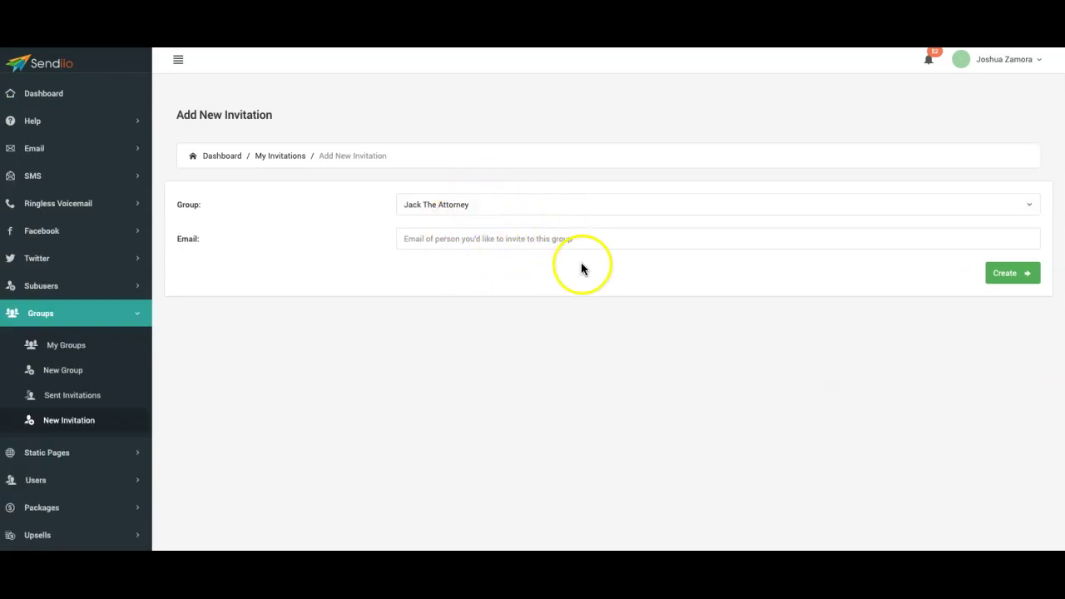
{"action": "left_click", "coordinate": [451, 238]}
{"action": "type", "text": "z"}
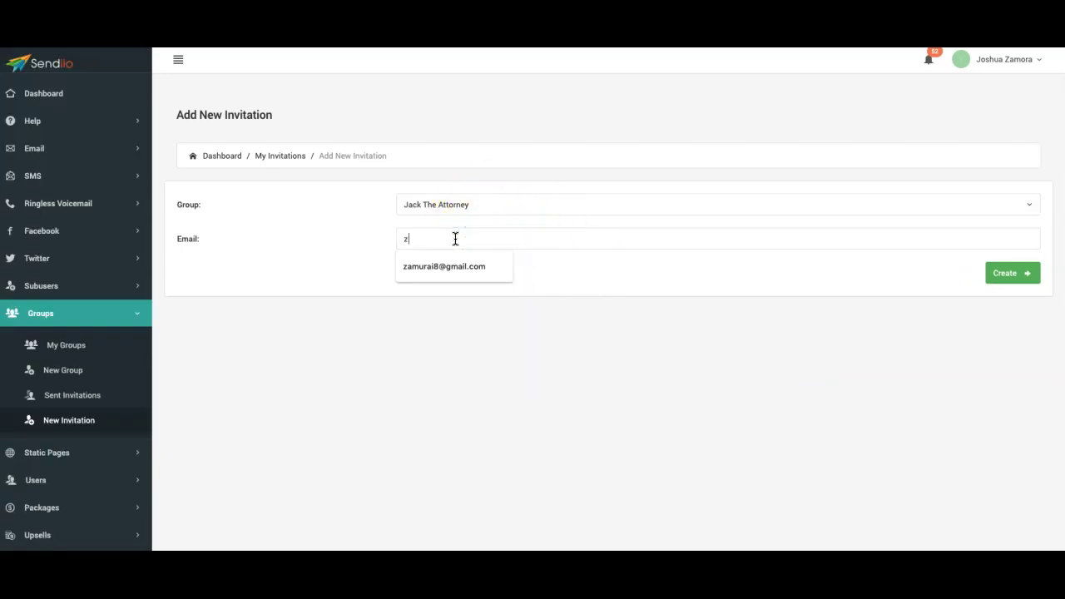
{"action": "left_click", "coordinate": [481, 260]}
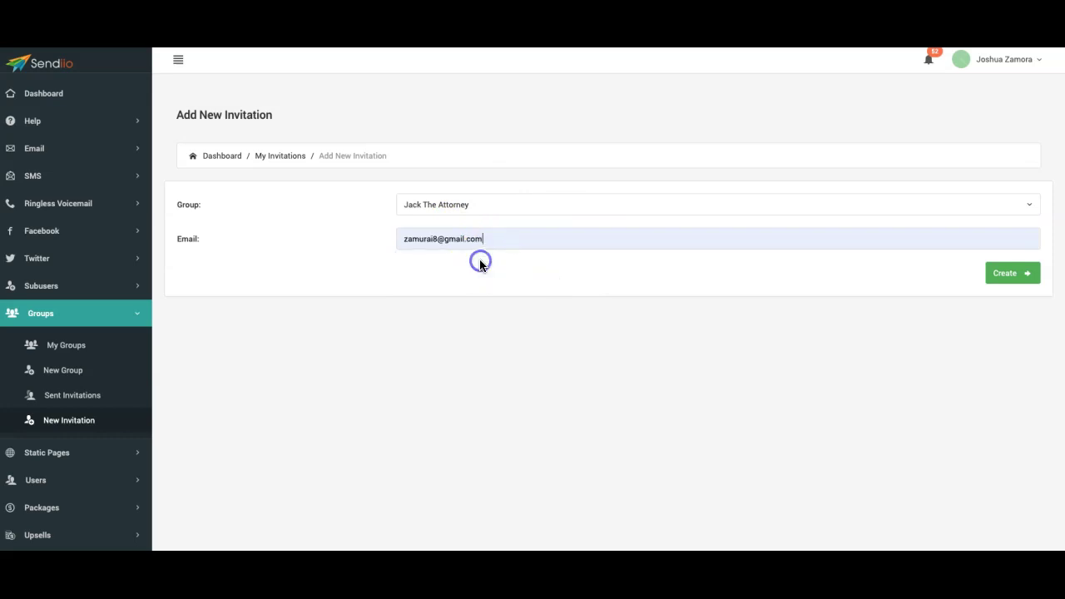
{"action": "left_click", "coordinate": [994, 278]}
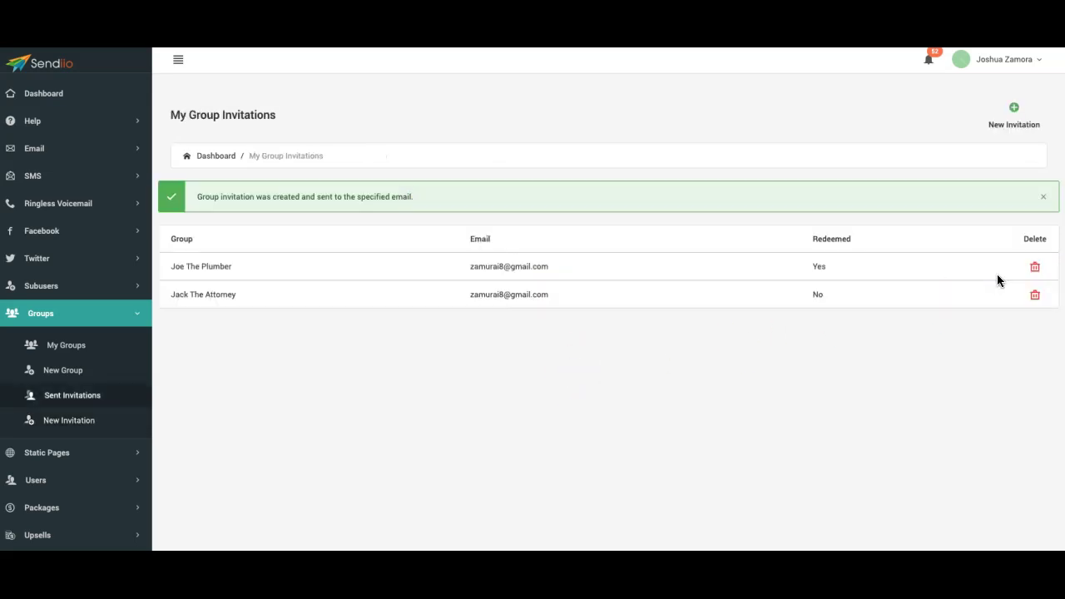
Step: Switch to Gmail, open the "You were invited to Sendiio group" email, and log in to the Jack The Attorney group
{"action": "left_click_drag", "start_coordinate": [317, 197], "coordinate": [189, 199]}
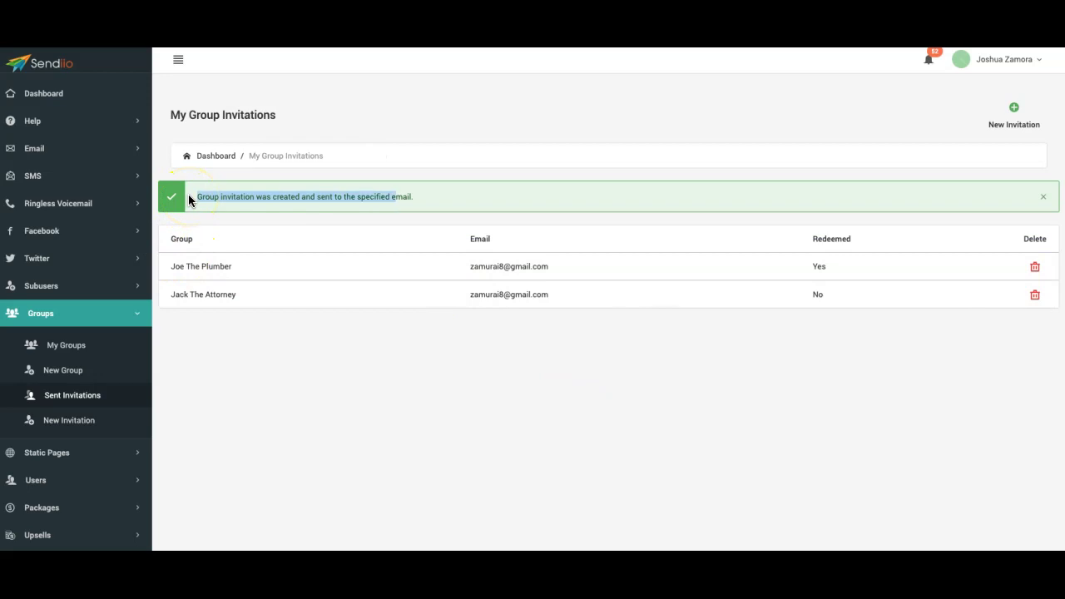
{"action": "left_click", "coordinate": [408, 195]}
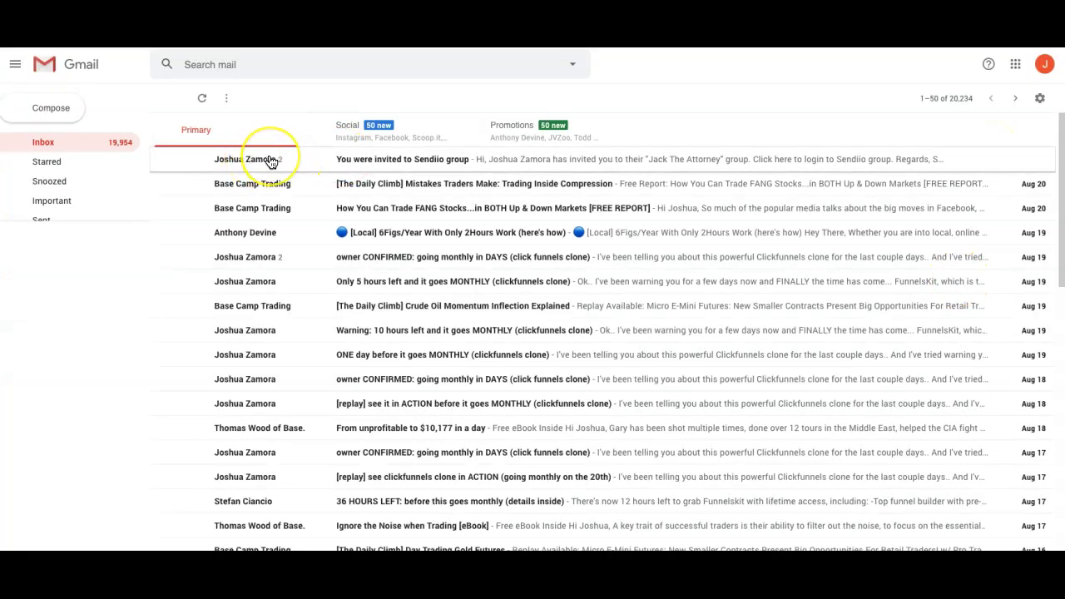
{"action": "left_click", "coordinate": [272, 161]}
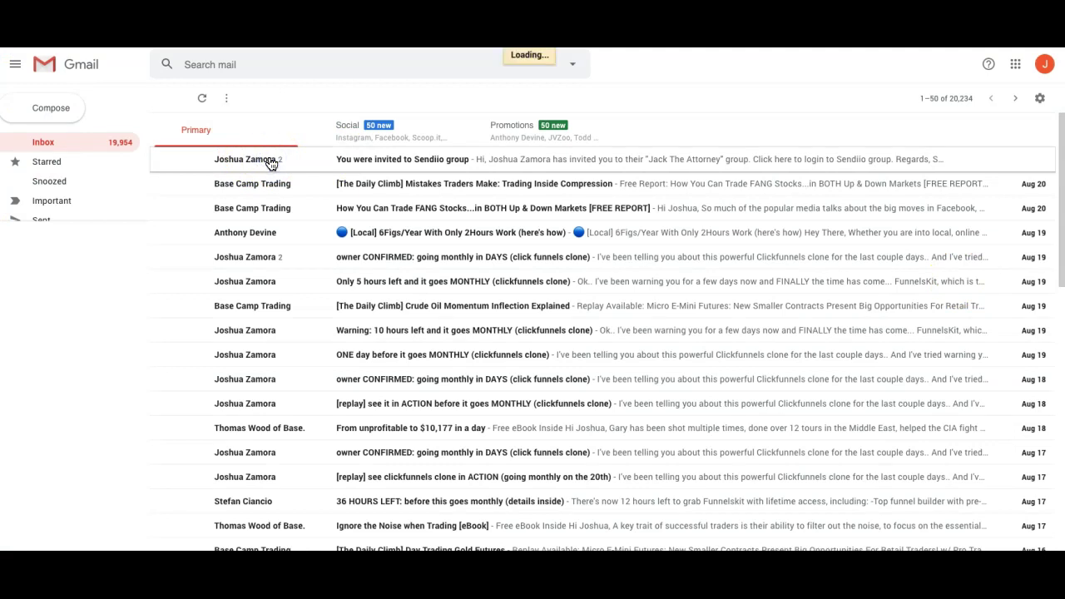
{"action": "left_click", "coordinate": [233, 364]}
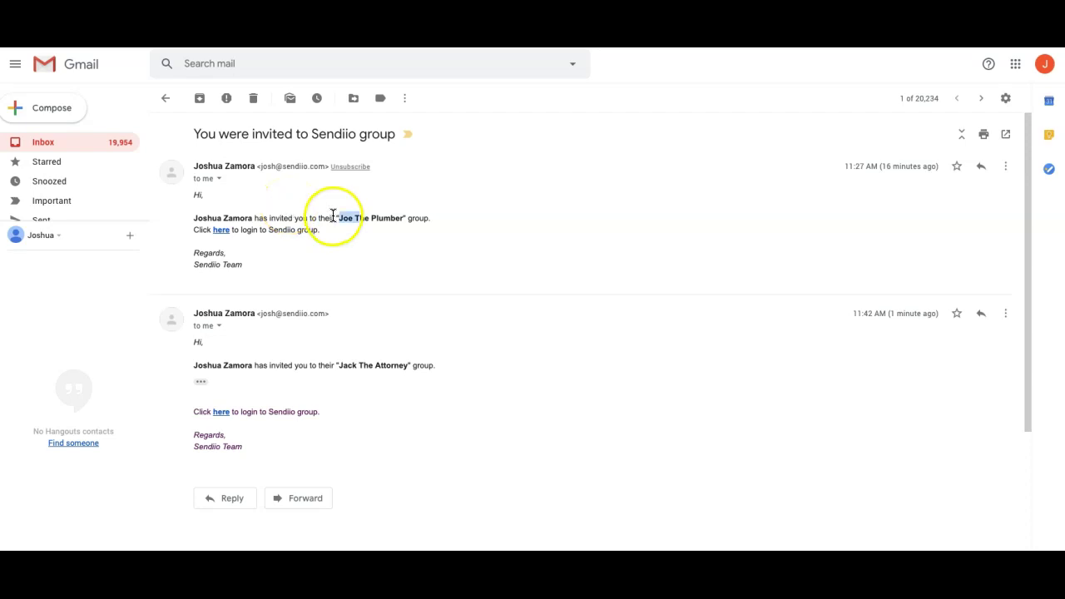
{"action": "left_click_drag", "start_coordinate": [341, 217], "coordinate": [401, 217]}
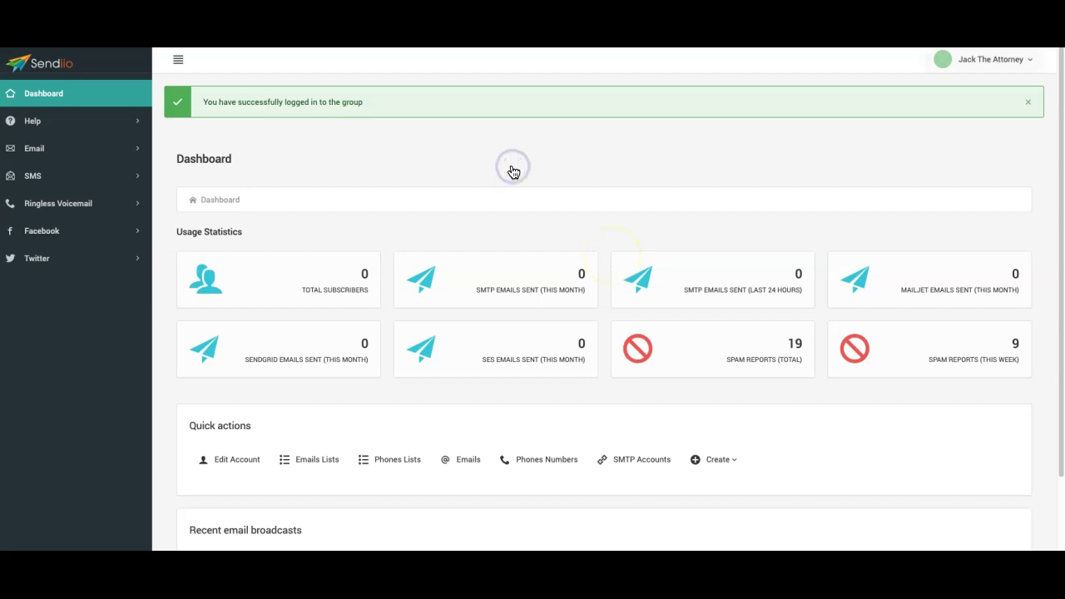
Step: Examine the Jack The Attorney account's available features, My Groups page and account menu options
{"action": "left_click", "coordinate": [1008, 63]}
{"action": "left_click", "coordinate": [846, 107]}
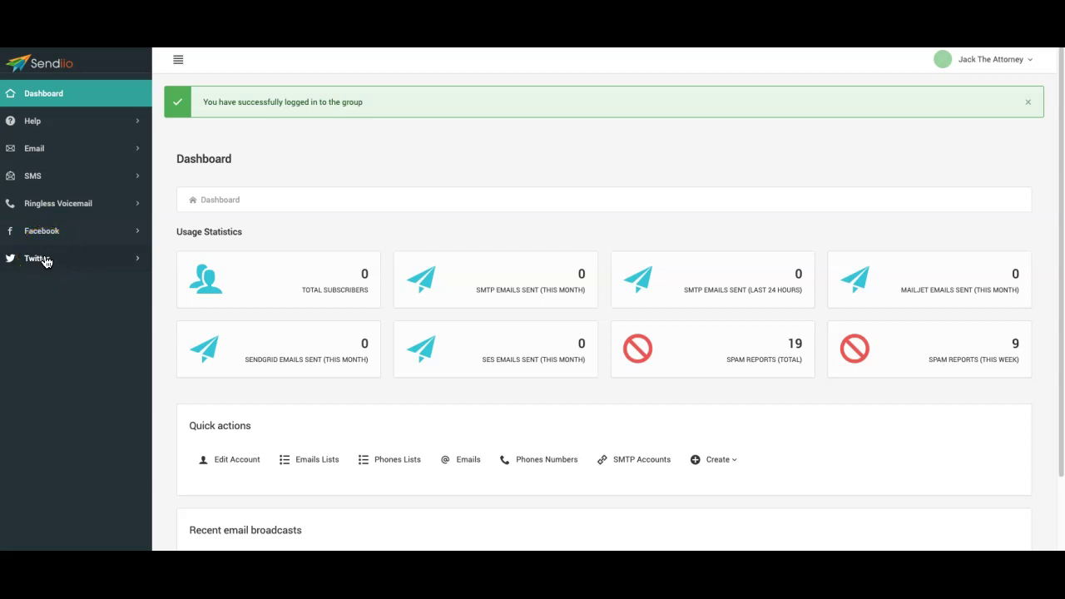
{"action": "left_click", "coordinate": [285, 231]}
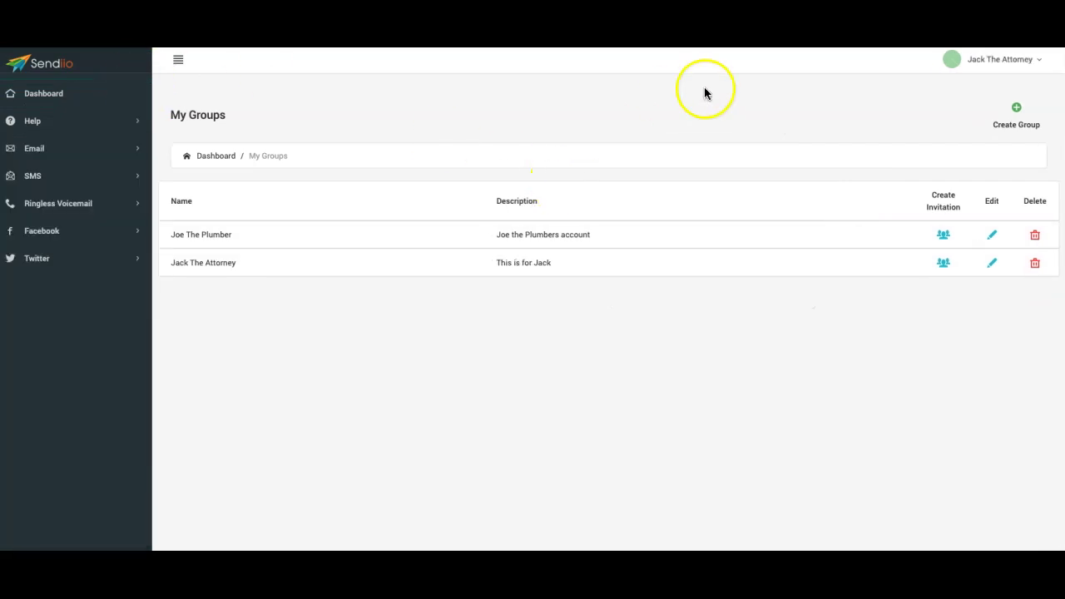
{"action": "left_click", "coordinate": [678, 318]}
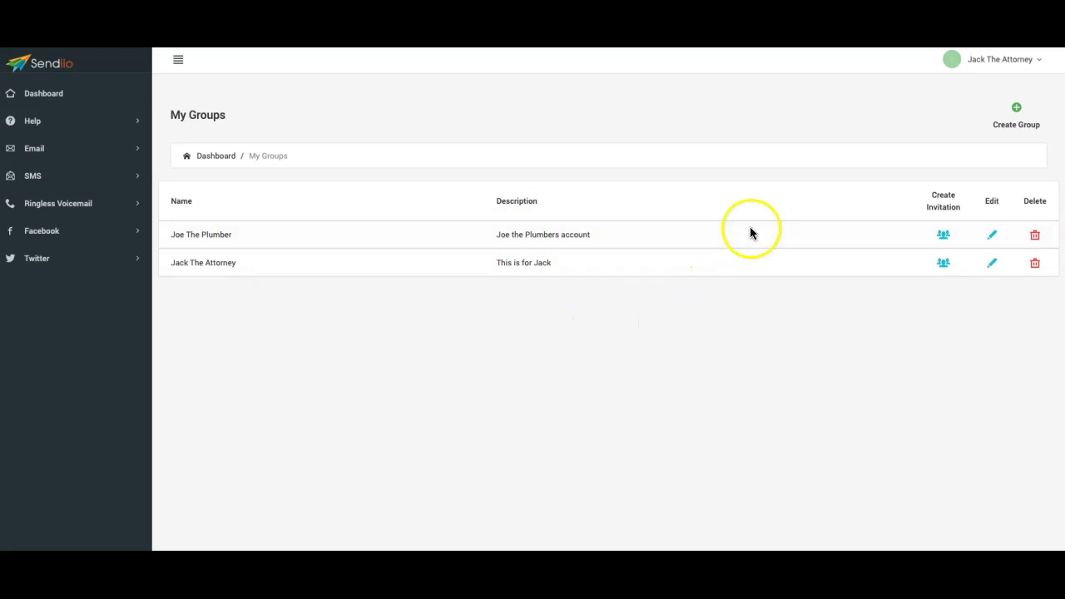
{"action": "left_click", "coordinate": [999, 64]}
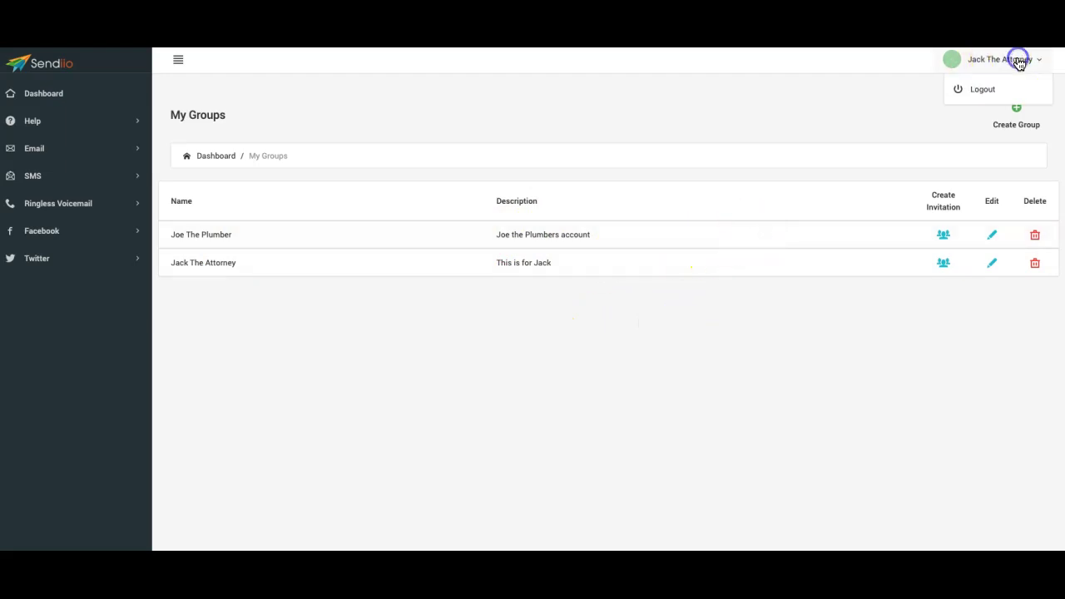
{"action": "left_click", "coordinate": [1000, 64]}
{"action": "left_click", "coordinate": [763, 115]}
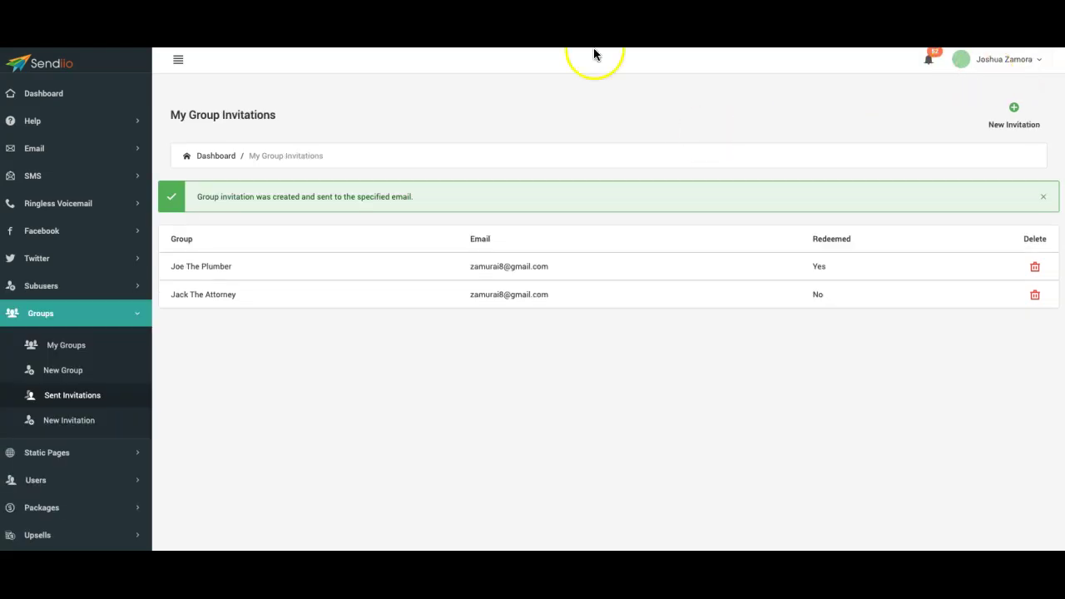
Step: Enter the Joe The Plumber content group from the main account
{"action": "left_click", "coordinate": [974, 59]}
{"action": "left_click", "coordinate": [587, 145]}
{"action": "left_click", "coordinate": [634, 124]}
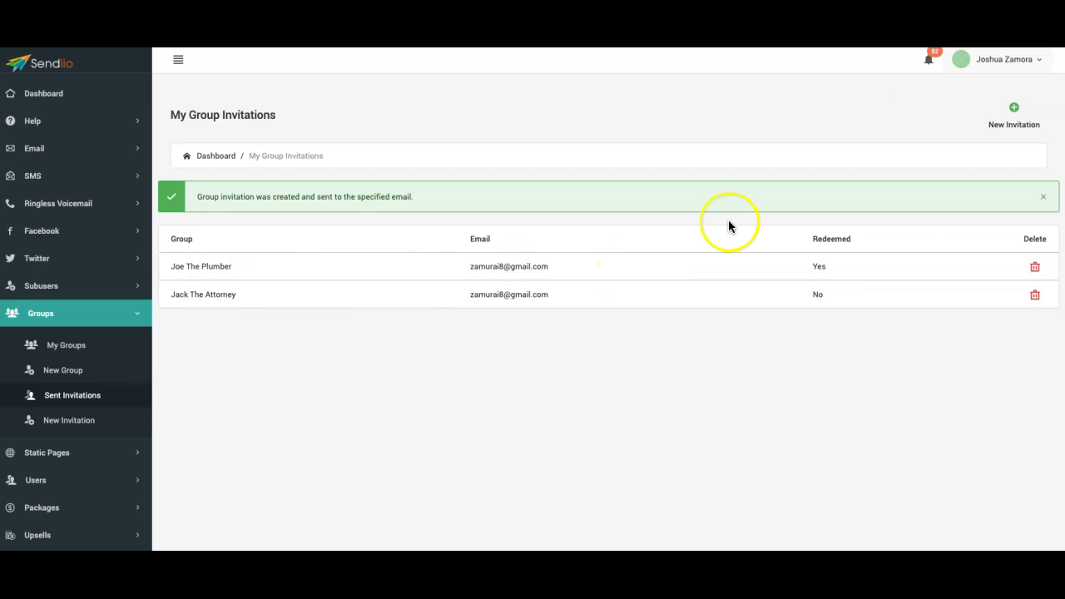
{"action": "left_click", "coordinate": [1005, 60]}
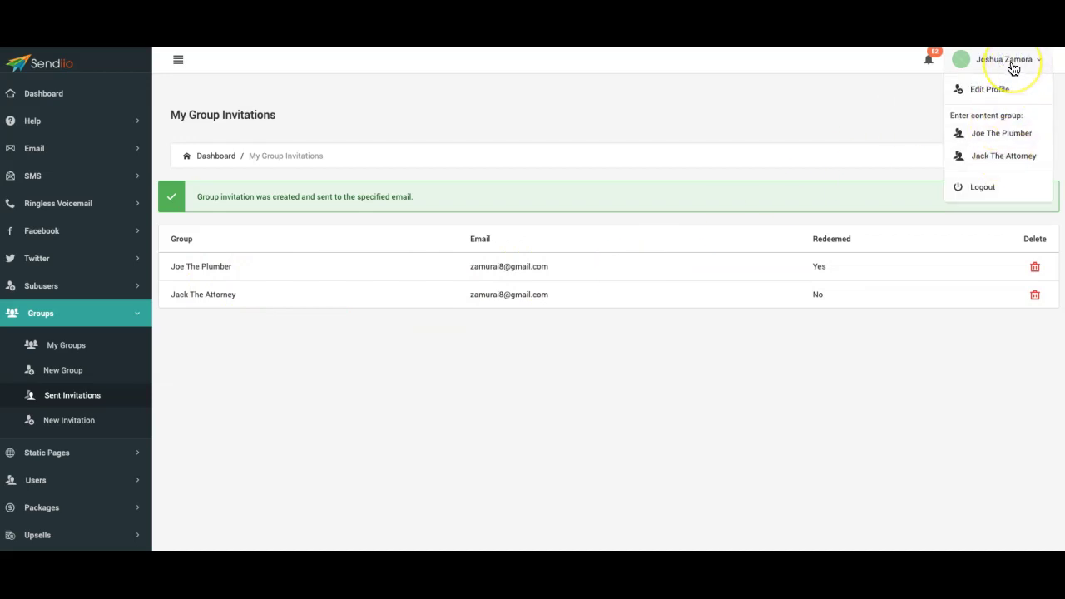
{"action": "key", "text": "Down"}
{"action": "left_click", "coordinate": [998, 135]}
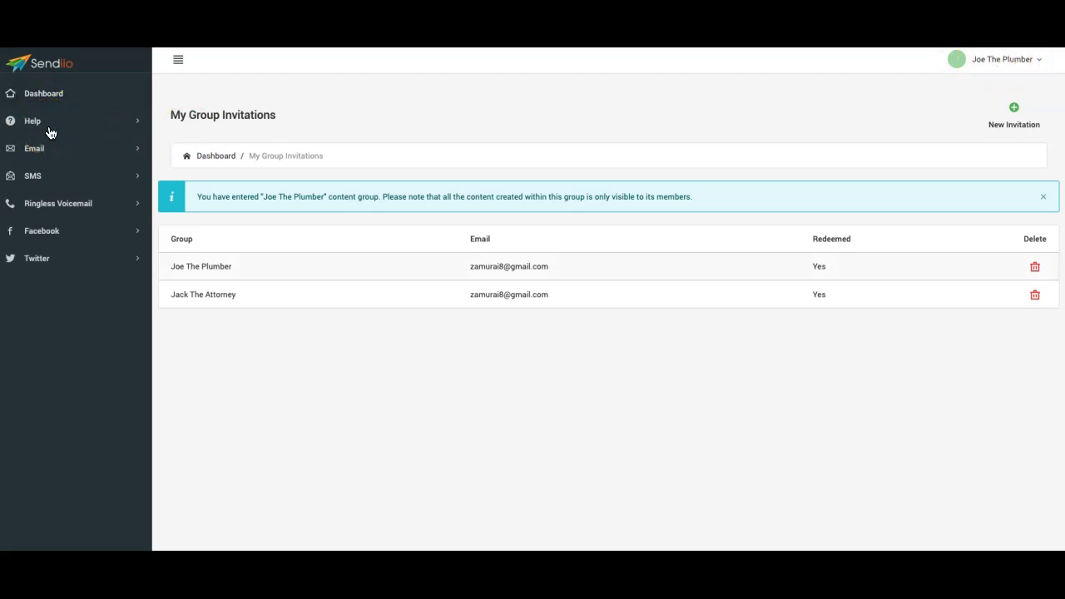
Step: Exit the Joe The Plumber group to the main account and open its choice of content groups
{"action": "left_click", "coordinate": [217, 260]}
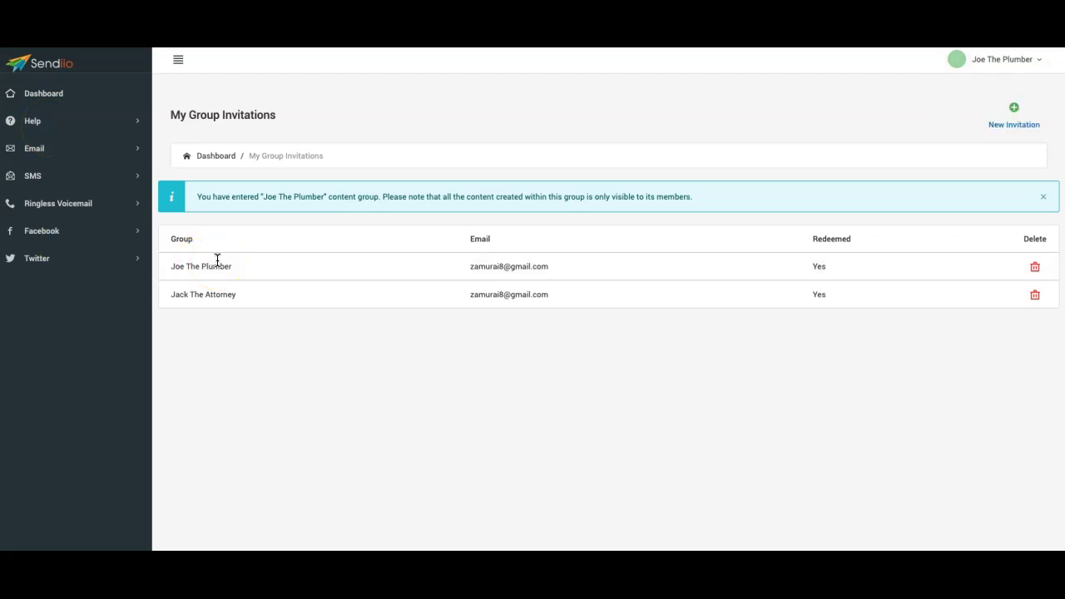
{"action": "left_click", "coordinate": [1004, 66]}
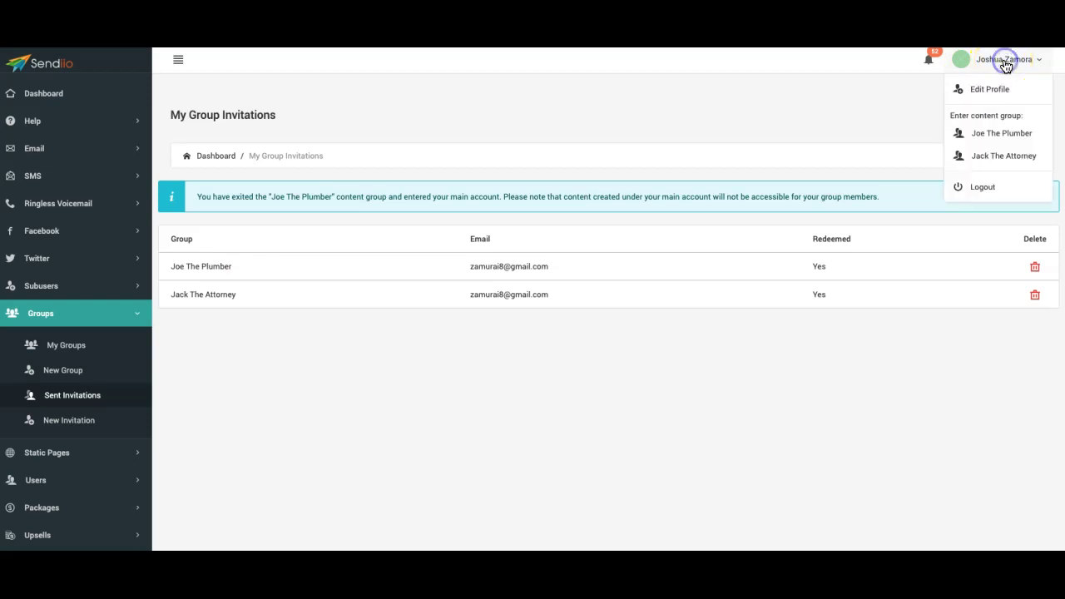
Step: Enter the Jack The Attorney content group and exit it back to the main account
{"action": "left_click", "coordinate": [1004, 160]}
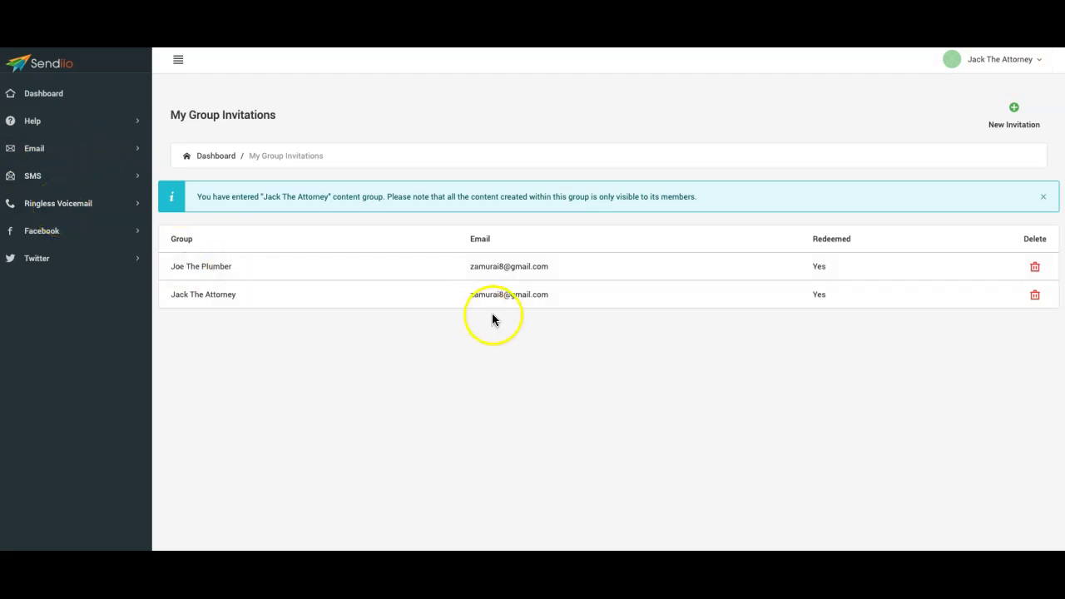
{"action": "left_click", "coordinate": [493, 130]}
{"action": "left_click", "coordinate": [1002, 133]}
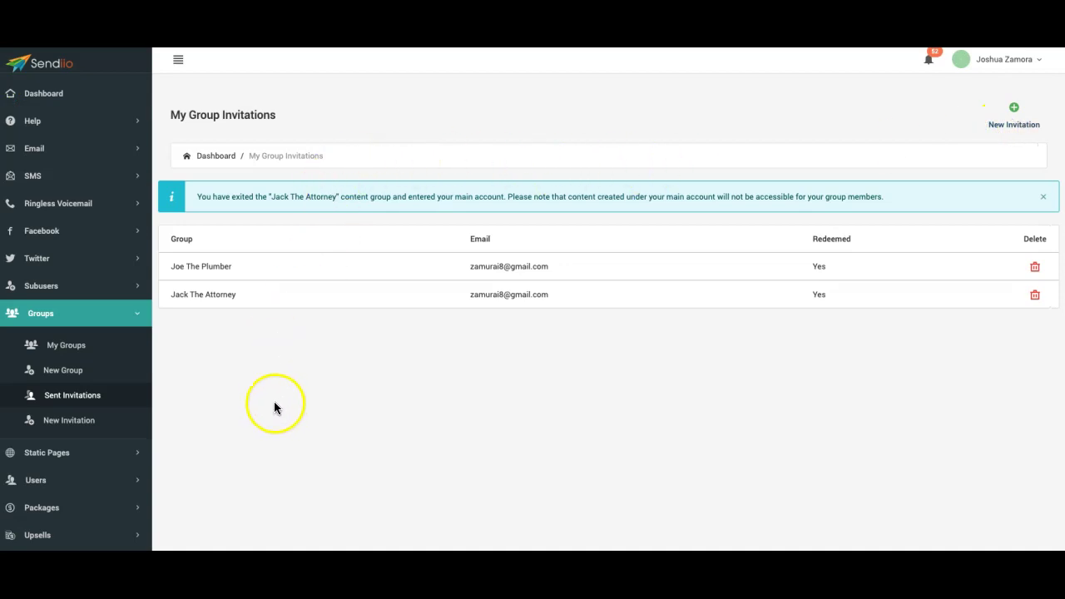
Step: Open the Subusers page and bring up the form for adding a new subuser
{"action": "left_click", "coordinate": [59, 289]}
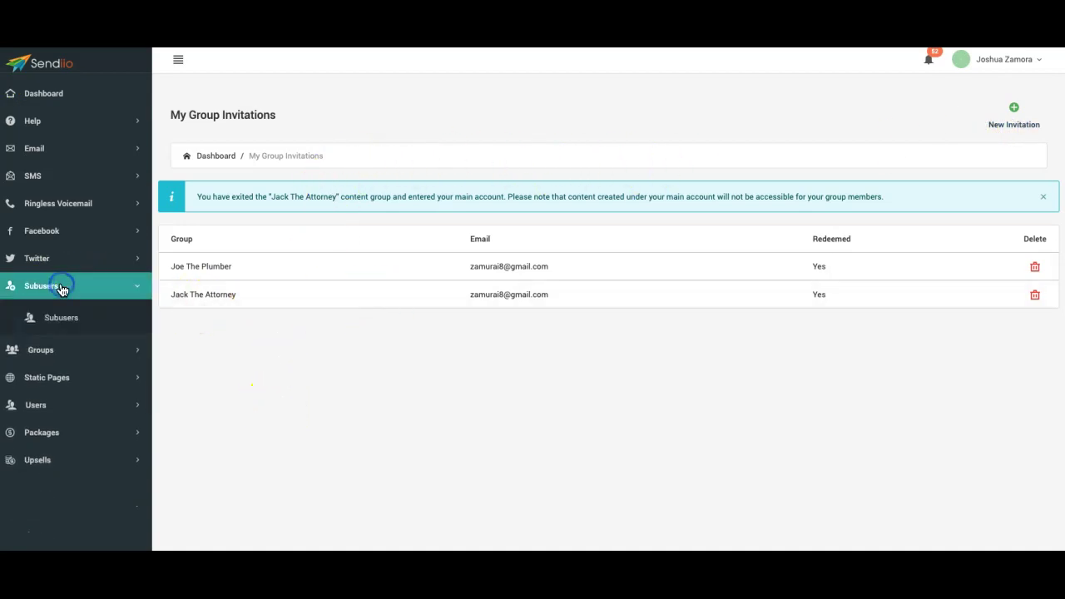
{"action": "left_click", "coordinate": [61, 317]}
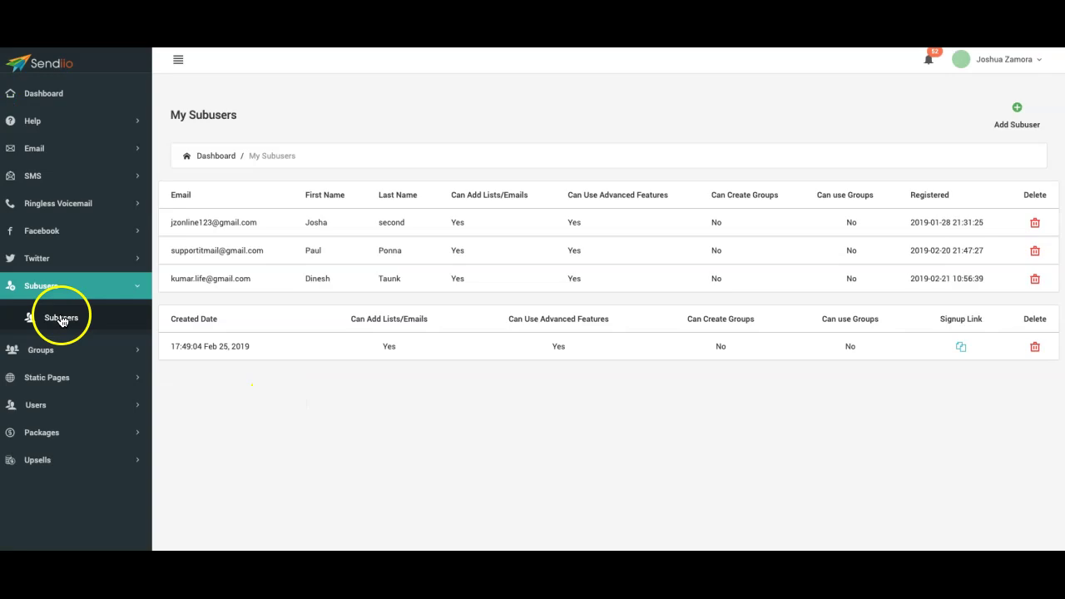
{"action": "left_click", "coordinate": [1016, 117]}
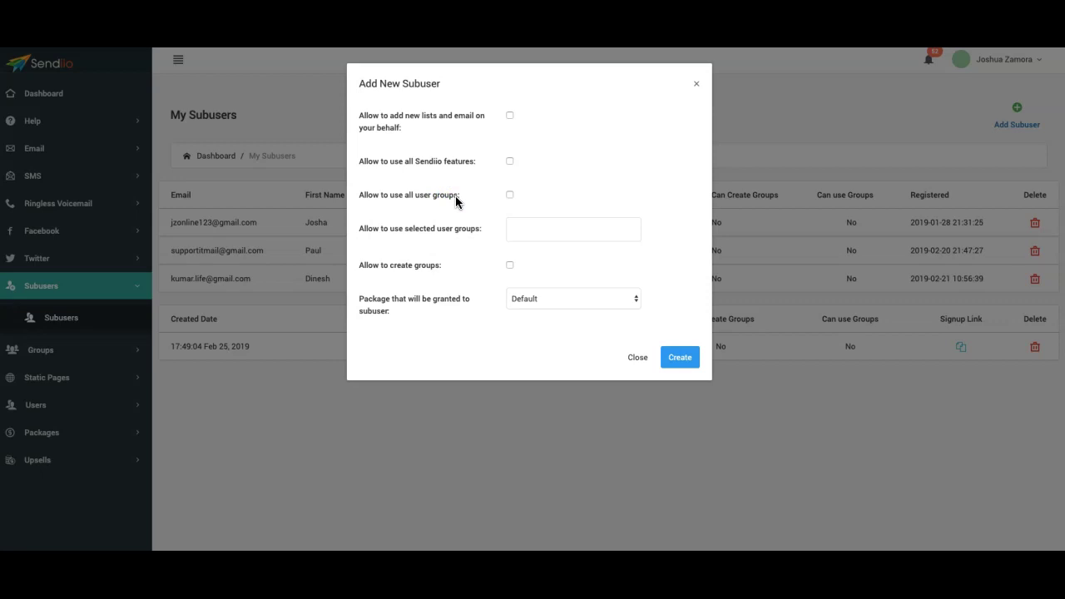
Step: Try the new subuser's selected-groups and all-user-groups options, and allow the subuser to create groups
{"action": "left_click", "coordinate": [534, 229]}
{"action": "left_click", "coordinate": [539, 258]}
{"action": "left_click", "coordinate": [510, 196]}
{"action": "left_click", "coordinate": [454, 229]}
{"action": "left_click", "coordinate": [679, 156]}
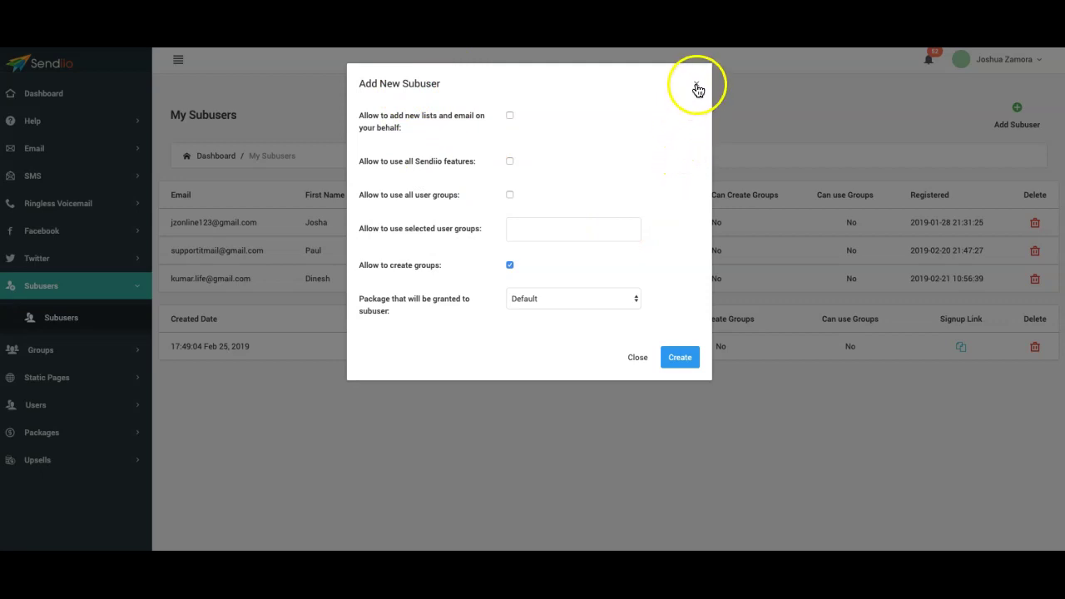